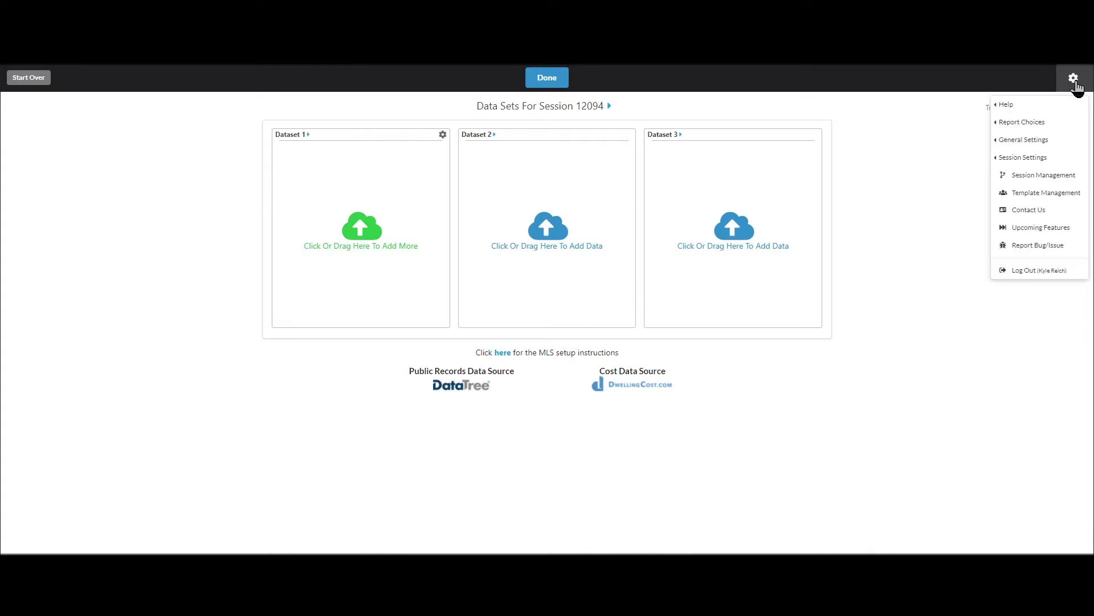
# Step: Set the session's lot size type to Square Feet in the feature settings and save the change
pyautogui.moveTo(992, 160)
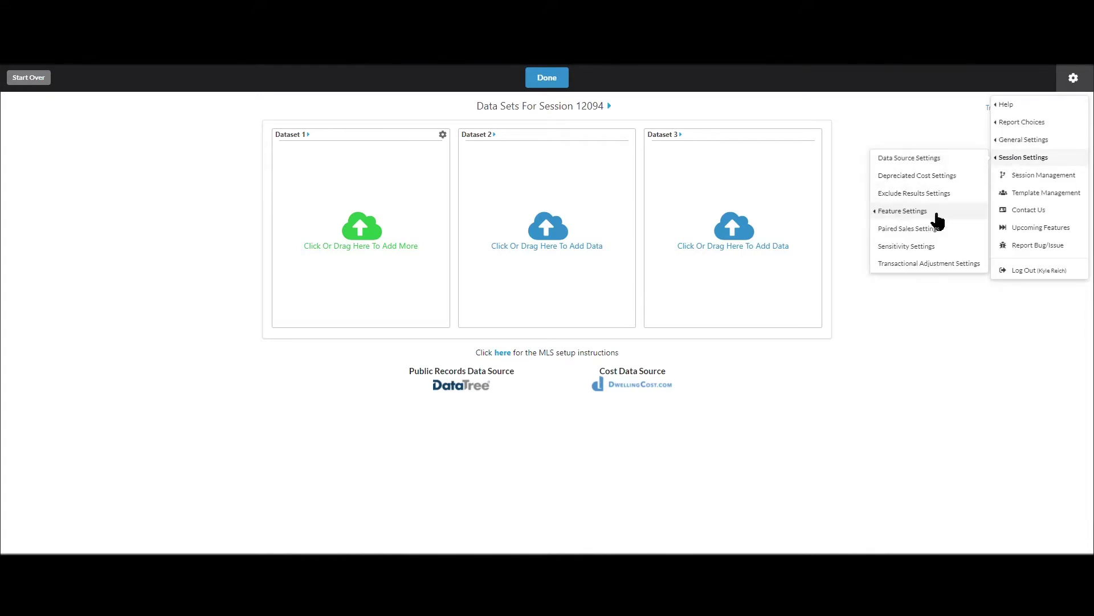
pyautogui.moveTo(907, 216)
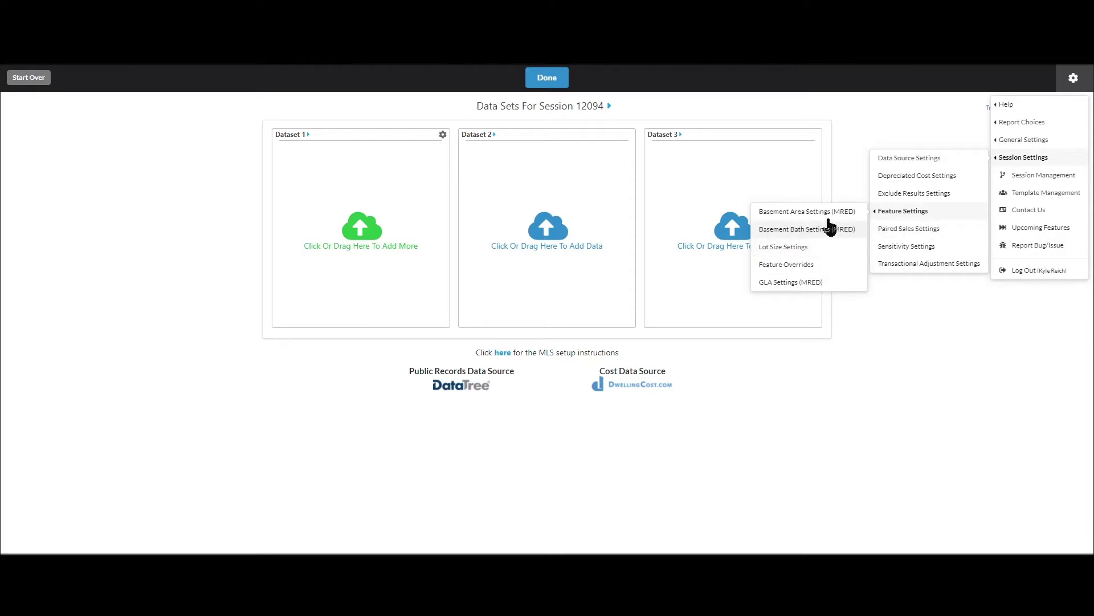
pyautogui.click(1074, 77)
pyautogui.click(1074, 77)
pyautogui.moveTo(1023, 111)
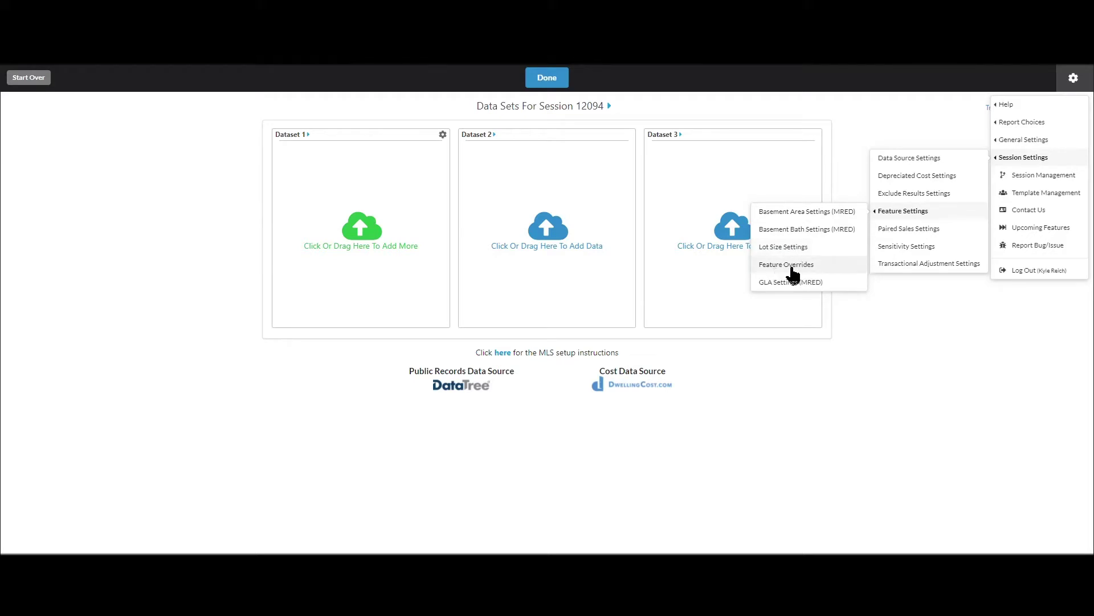
pyautogui.click(786, 249)
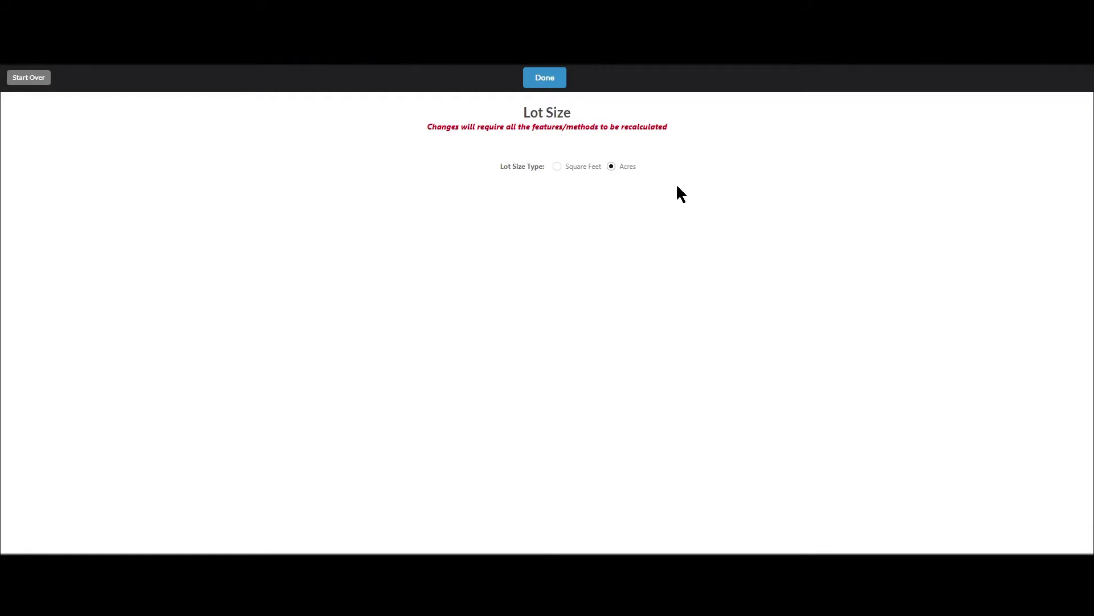
pyautogui.click(557, 168)
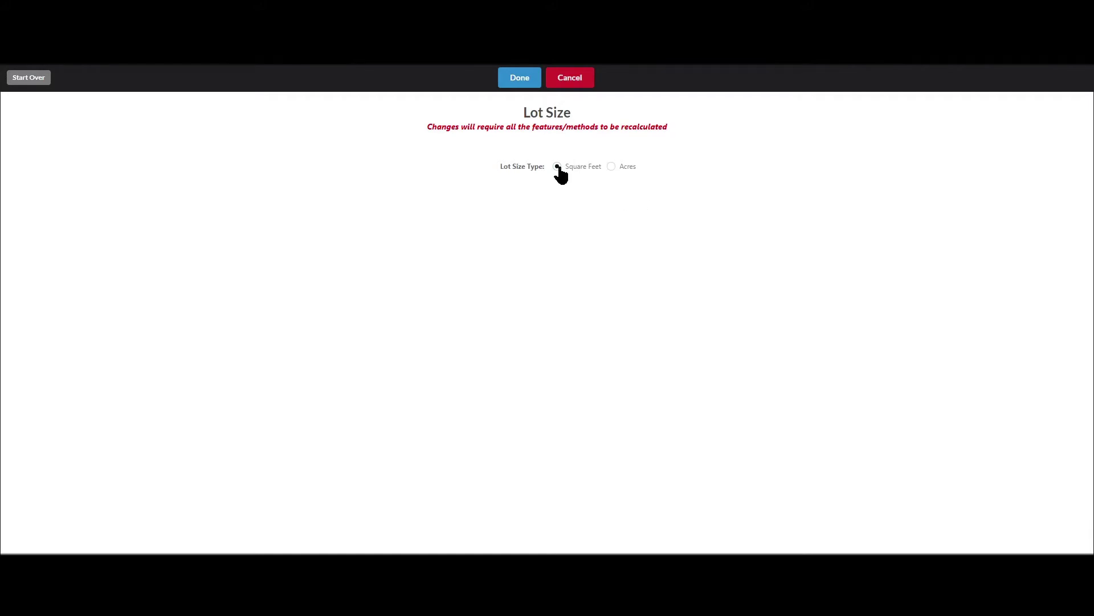
pyautogui.click(522, 82)
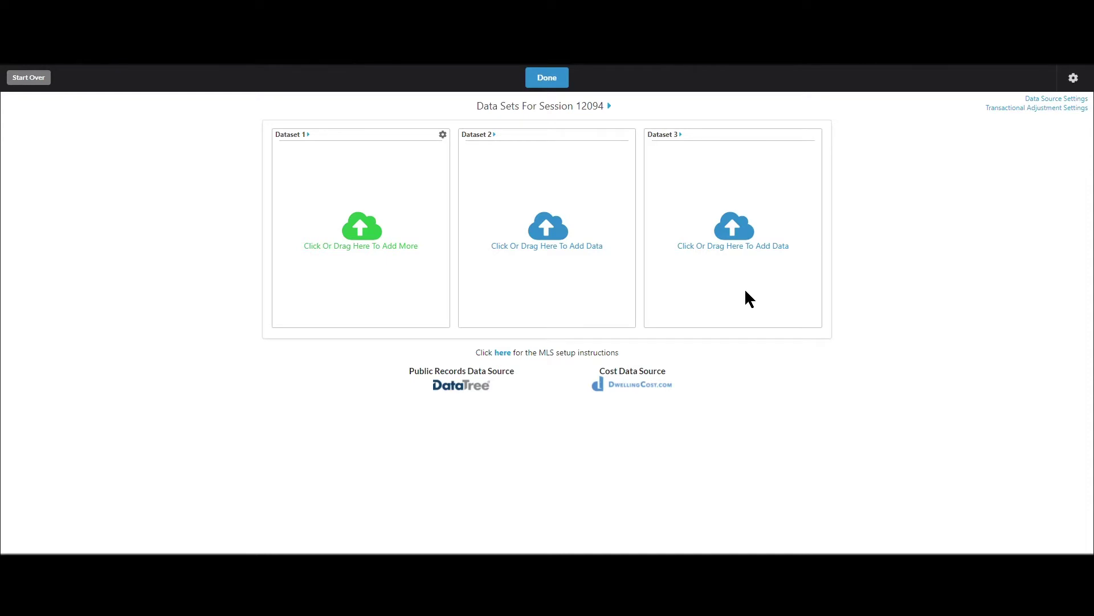
# Step: Review the GLA settings for MRED, including the options for adding to the calculated GLA, and return to the data sets
pyautogui.click(1074, 78)
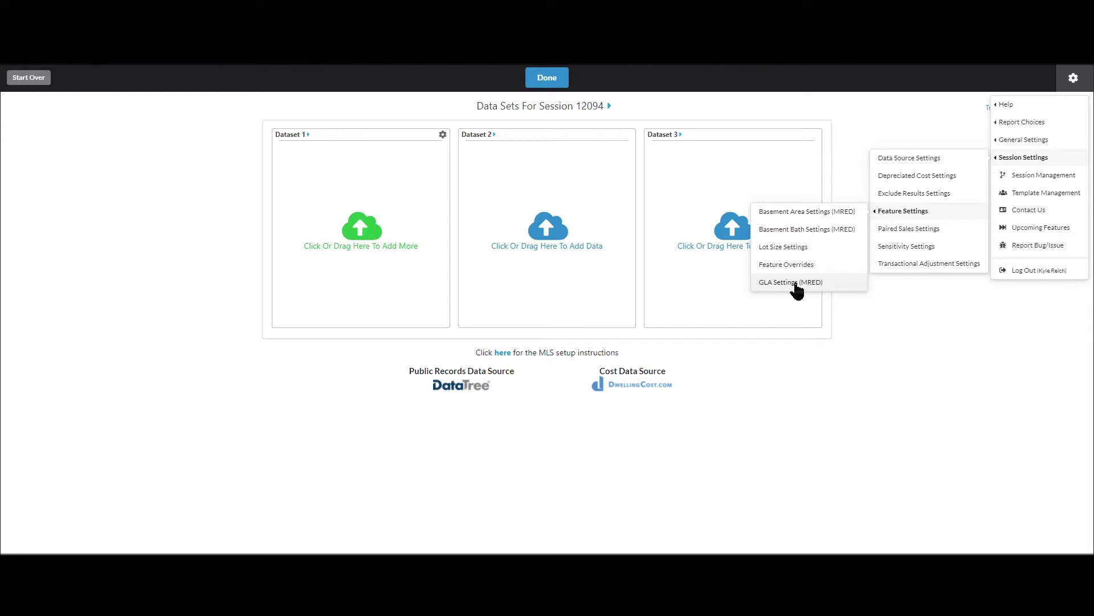
pyautogui.click(797, 291)
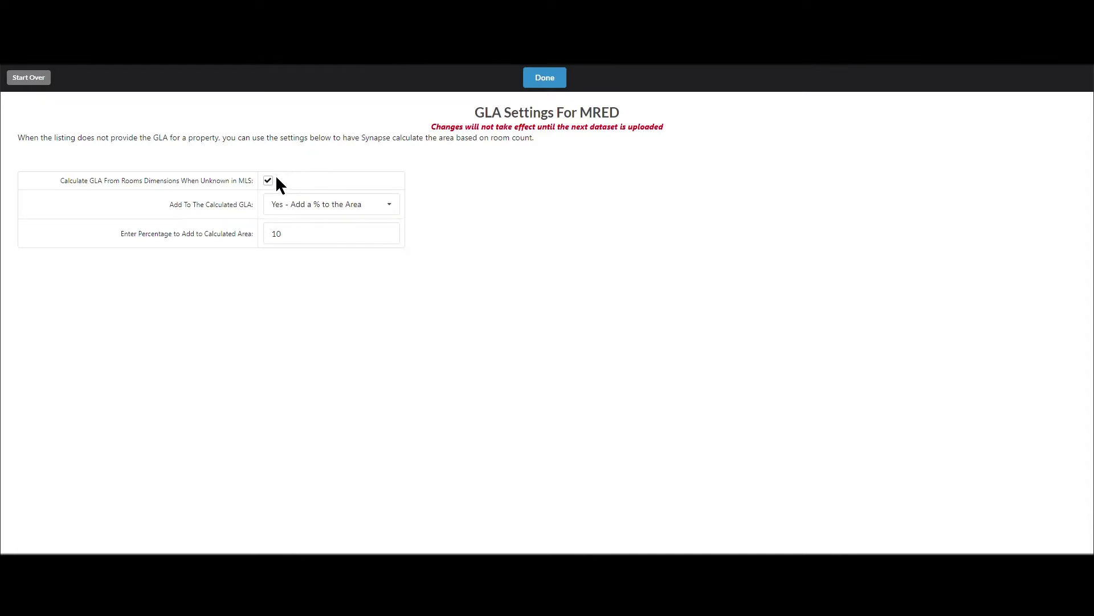
pyautogui.moveTo(68, 181); pyautogui.dragTo(252, 181)
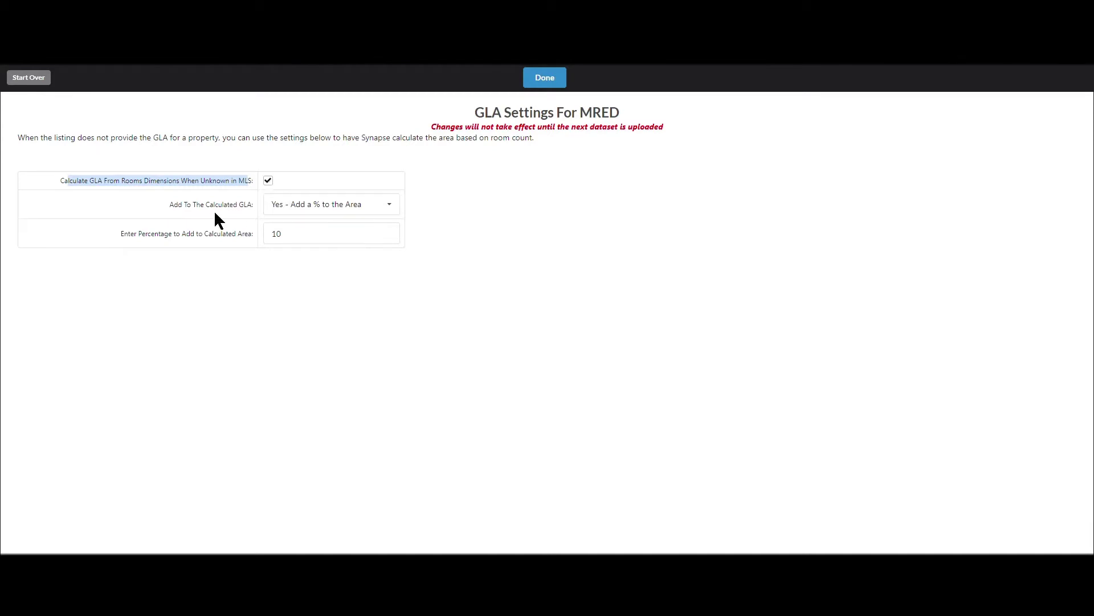
pyautogui.moveTo(175, 205); pyautogui.dragTo(253, 205)
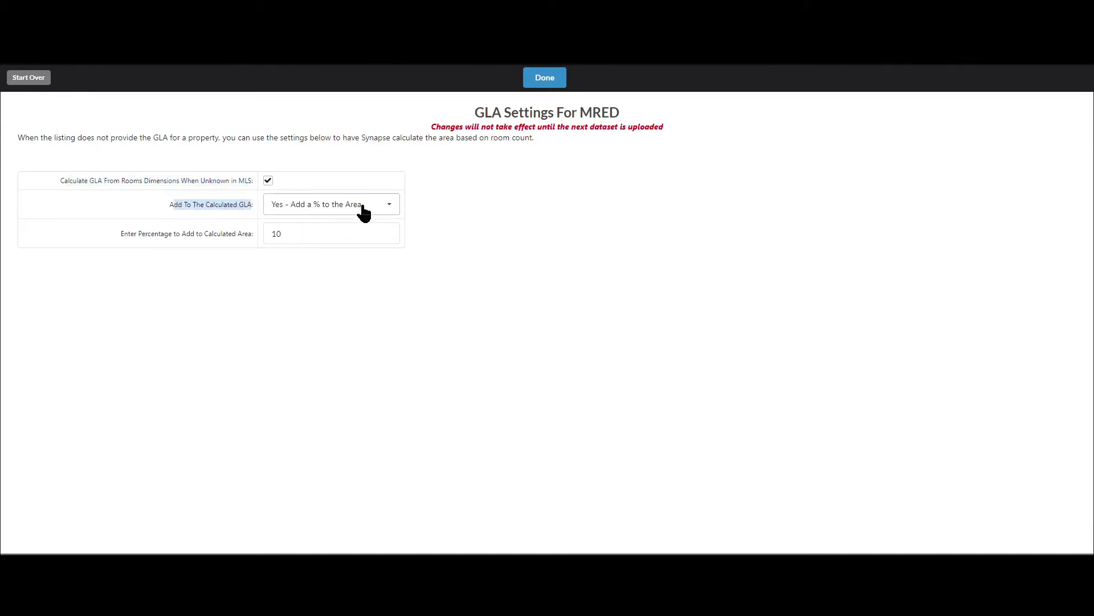
pyautogui.click(378, 211)
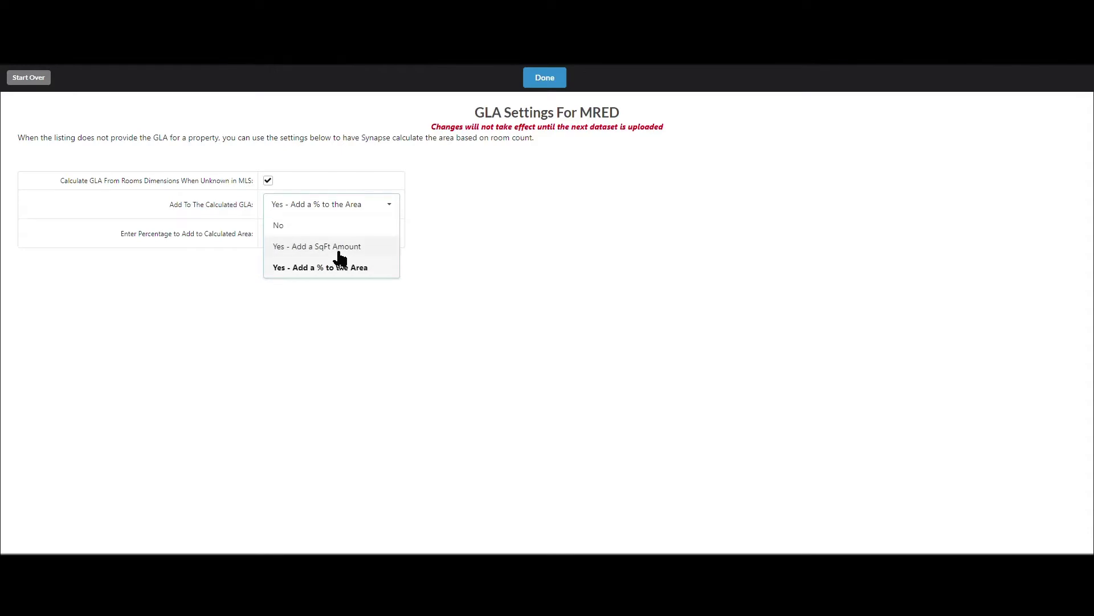
pyautogui.click(445, 211)
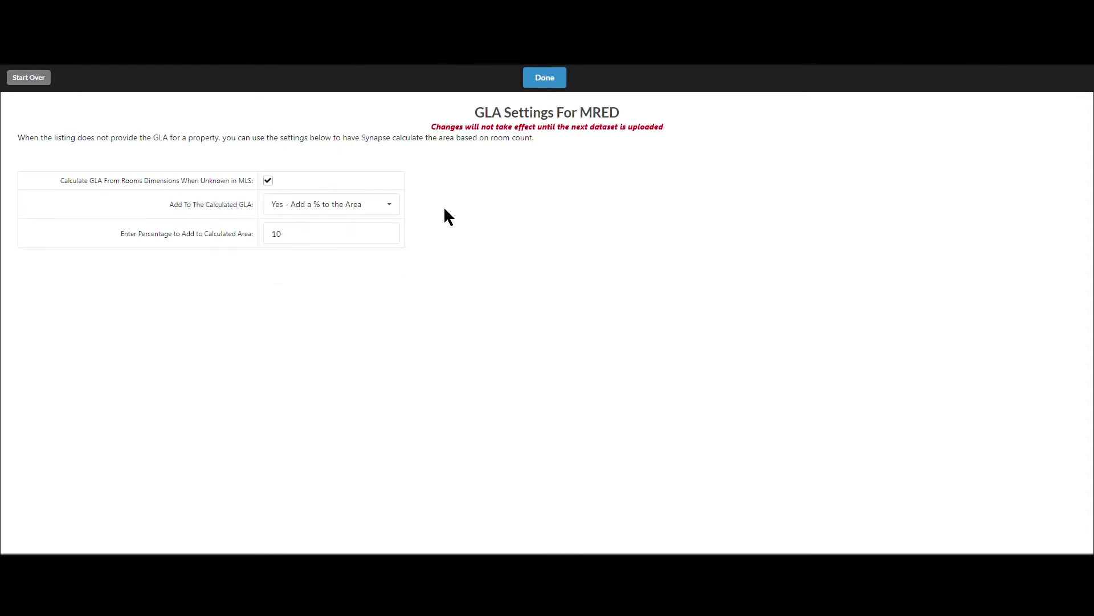
pyautogui.click(354, 213)
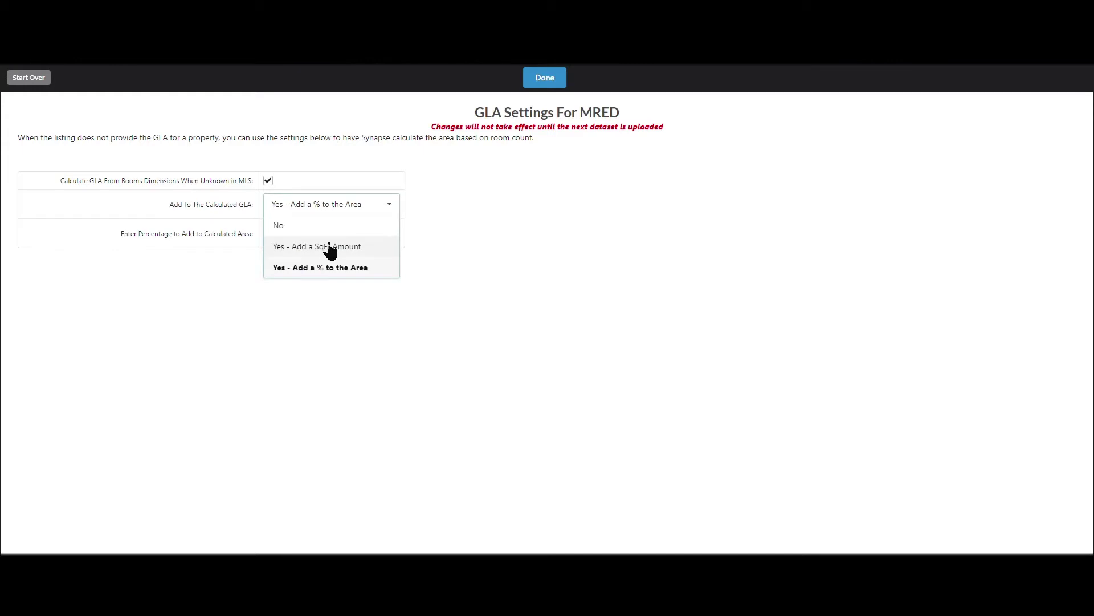
pyautogui.click(461, 227)
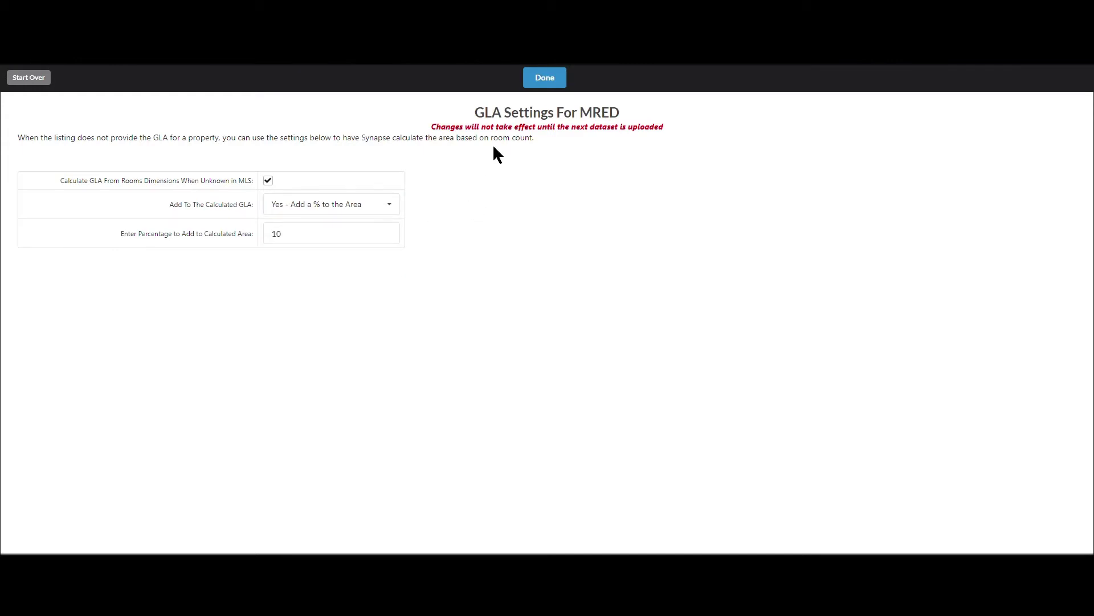
pyautogui.click(543, 85)
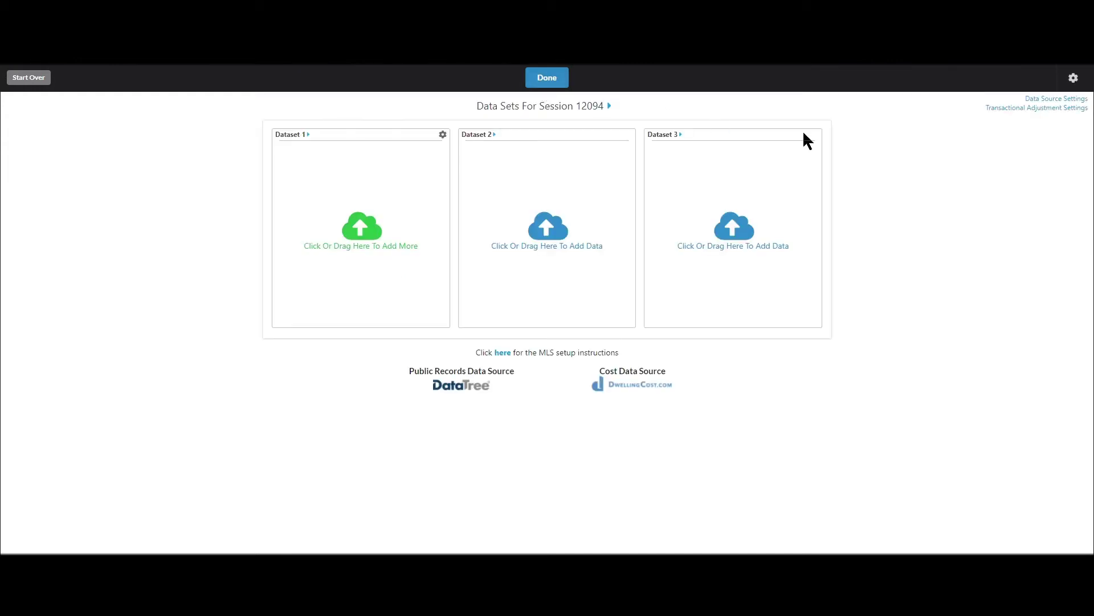
# Step: Set the MRED basement bath setting to count basement baths as Full Baths and save it
pyautogui.click(1074, 78)
pyautogui.moveTo(1003, 160)
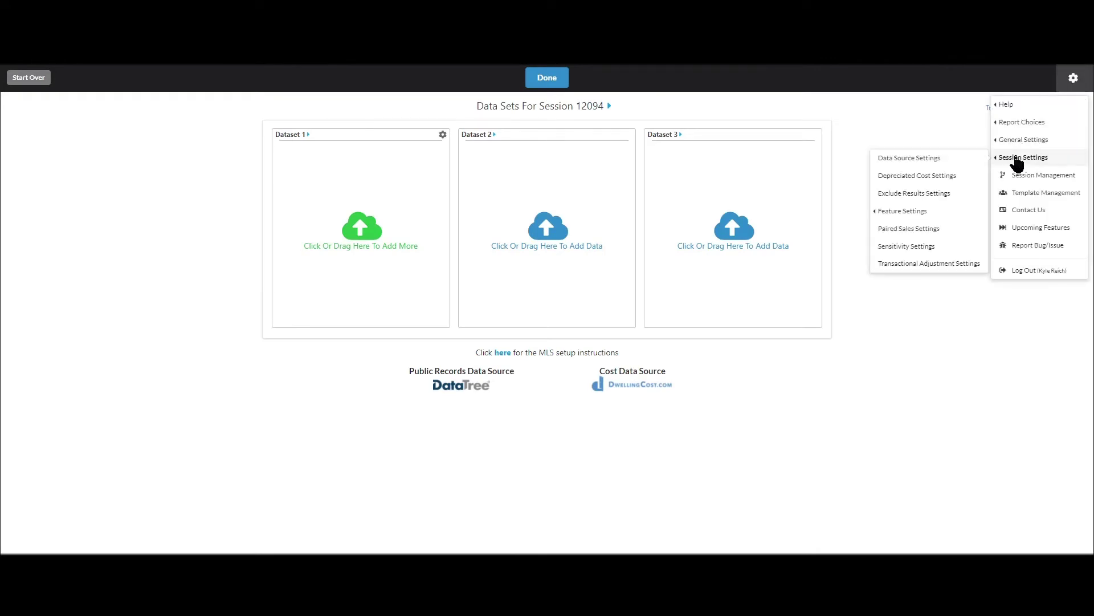
pyautogui.moveTo(922, 216)
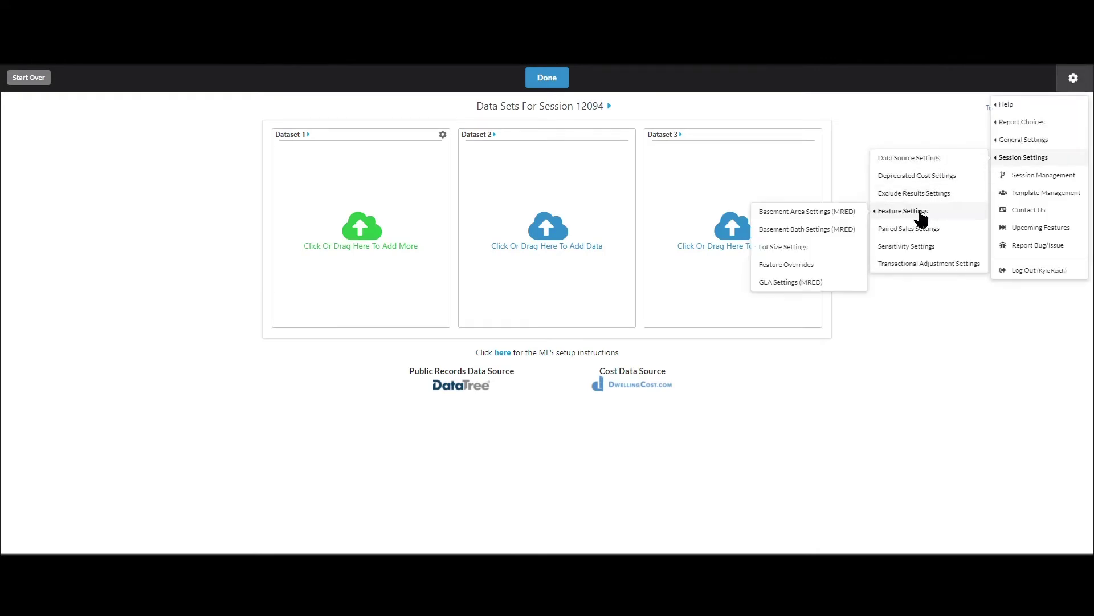
pyautogui.click(826, 231)
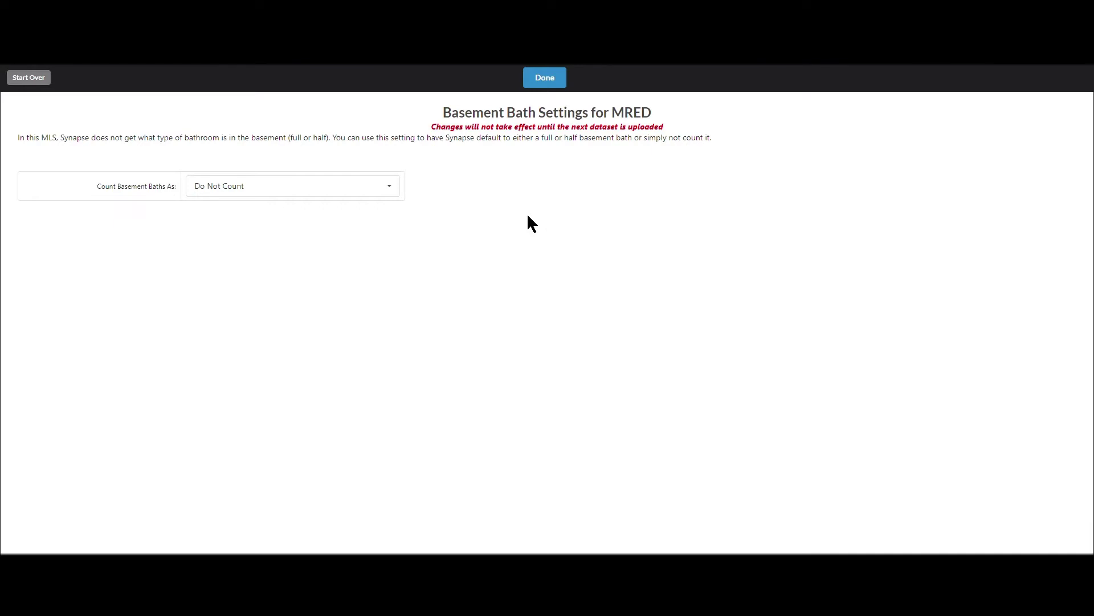
pyautogui.click(377, 187)
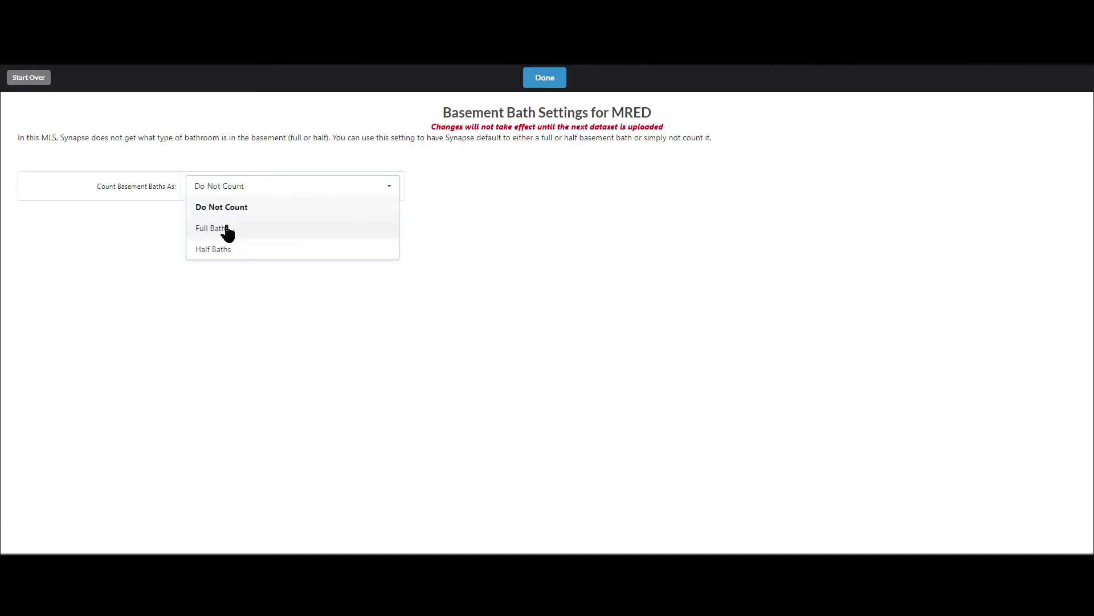
pyautogui.click(207, 297)
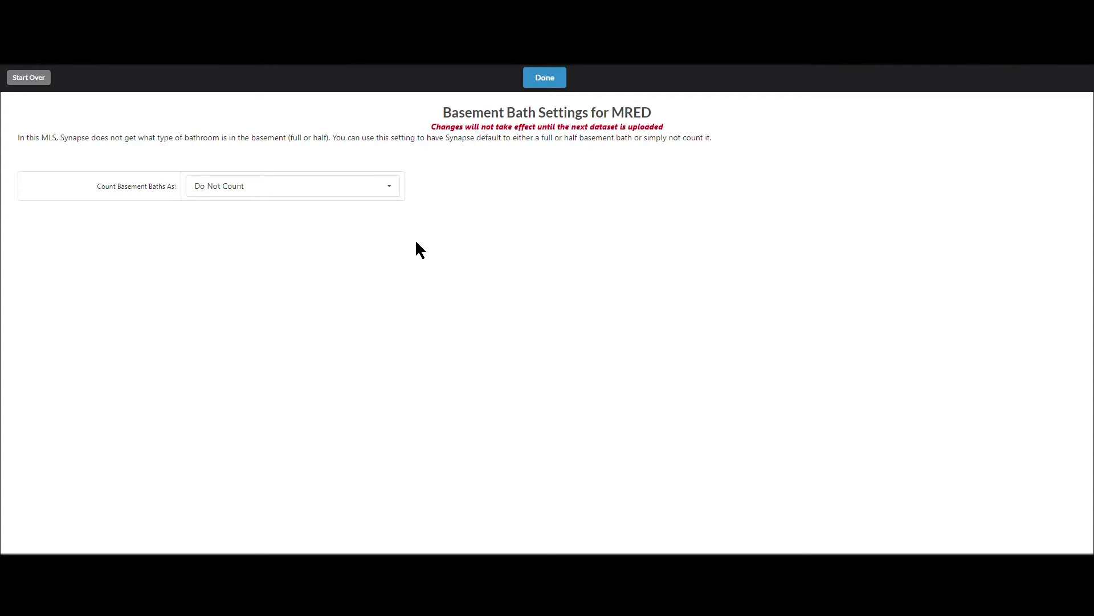
pyautogui.click(362, 188)
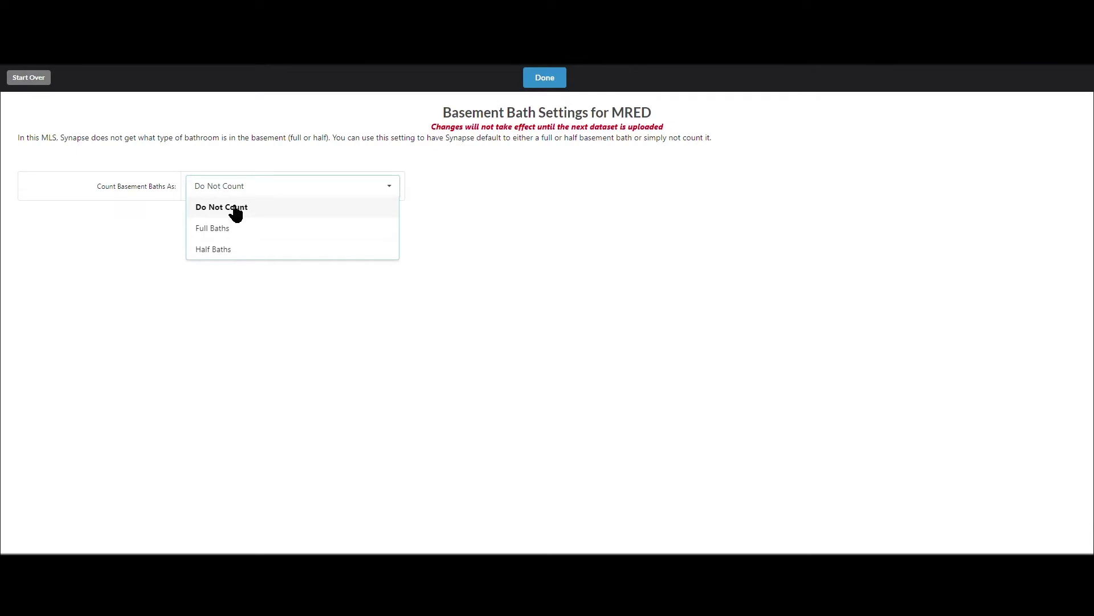
pyautogui.click(226, 229)
pyautogui.click(524, 80)
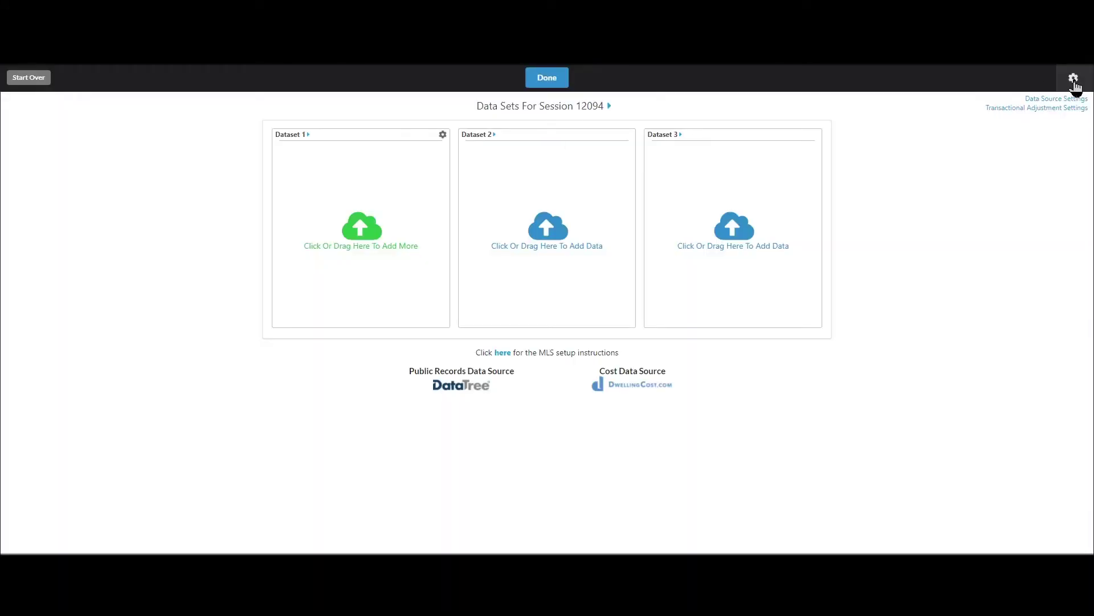
# Step: Open the MRED basement area settings and read how the total basement area is calculated
pyautogui.click(1074, 80)
pyautogui.moveTo(1029, 159)
pyautogui.moveTo(920, 212)
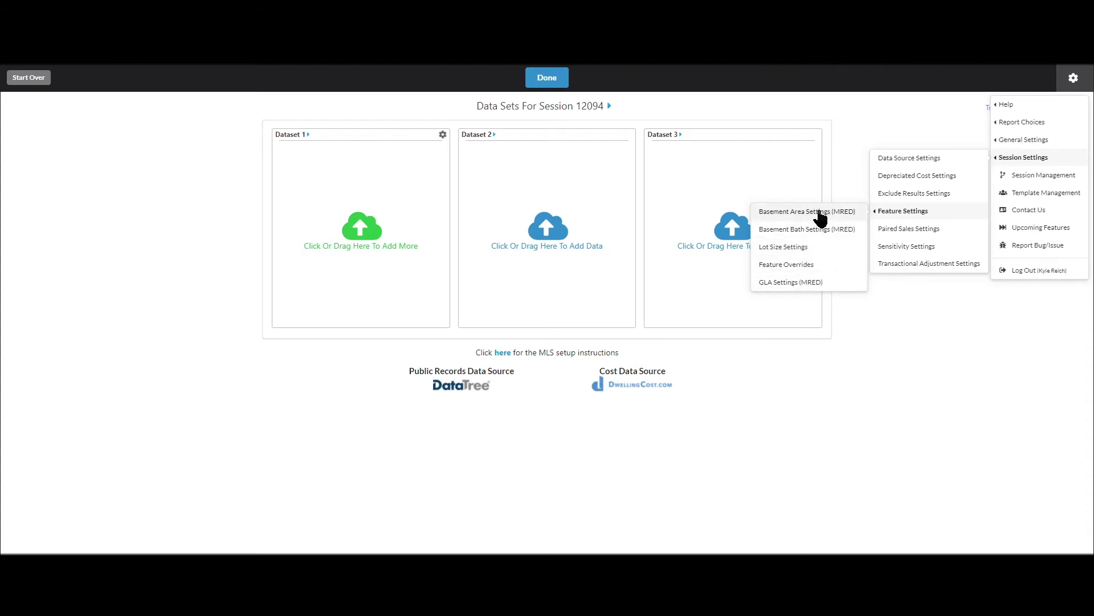
pyautogui.click(821, 216)
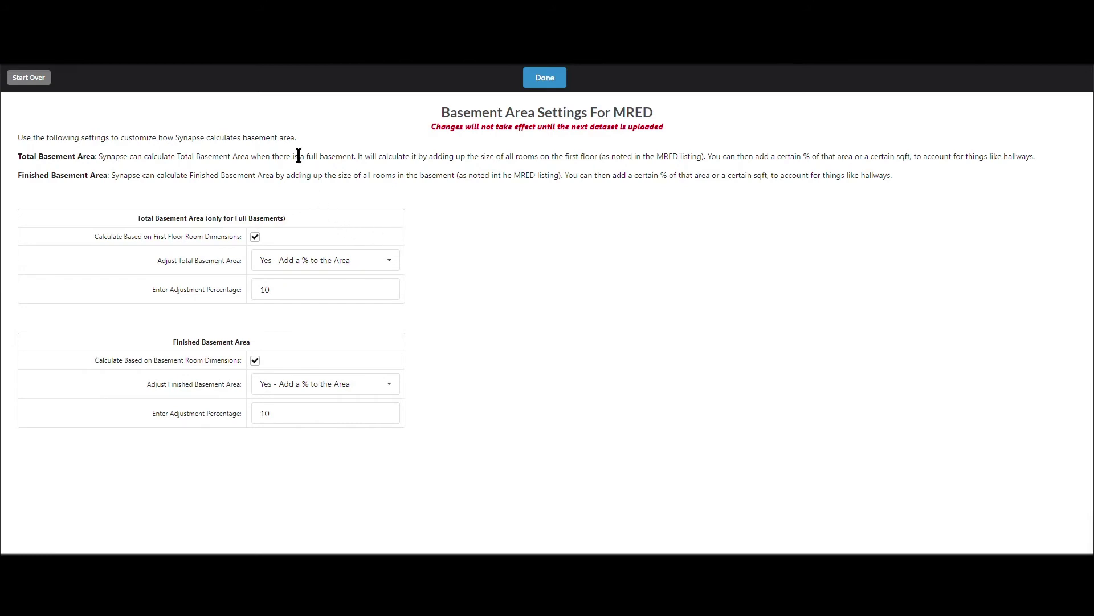
pyautogui.moveTo(20, 155); pyautogui.dragTo(85, 154)
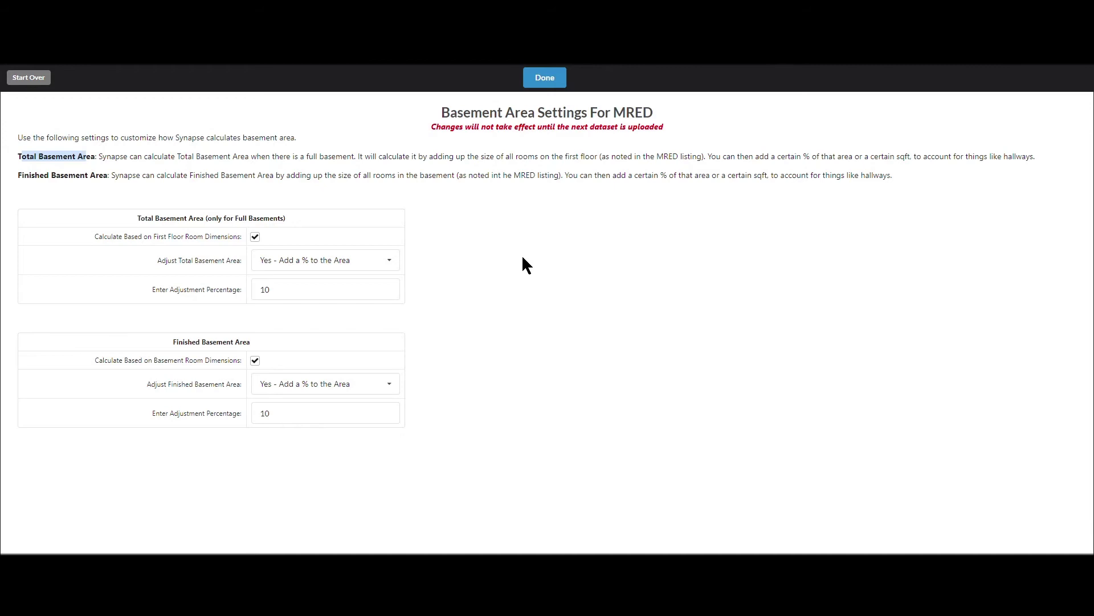
pyautogui.moveTo(380, 156); pyautogui.dragTo(963, 156)
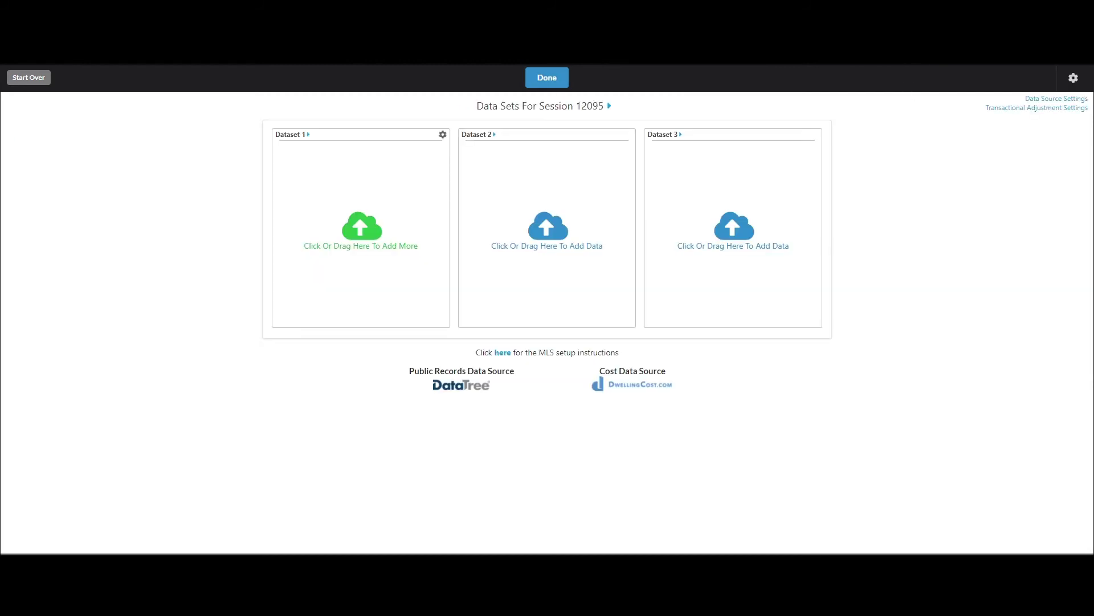
# Step: Open the Bright basement area settings and examine the calculation conditions and the GLA percentage for 1-story properties
pyautogui.click(1073, 78)
pyautogui.click(1024, 158)
pyautogui.click(904, 212)
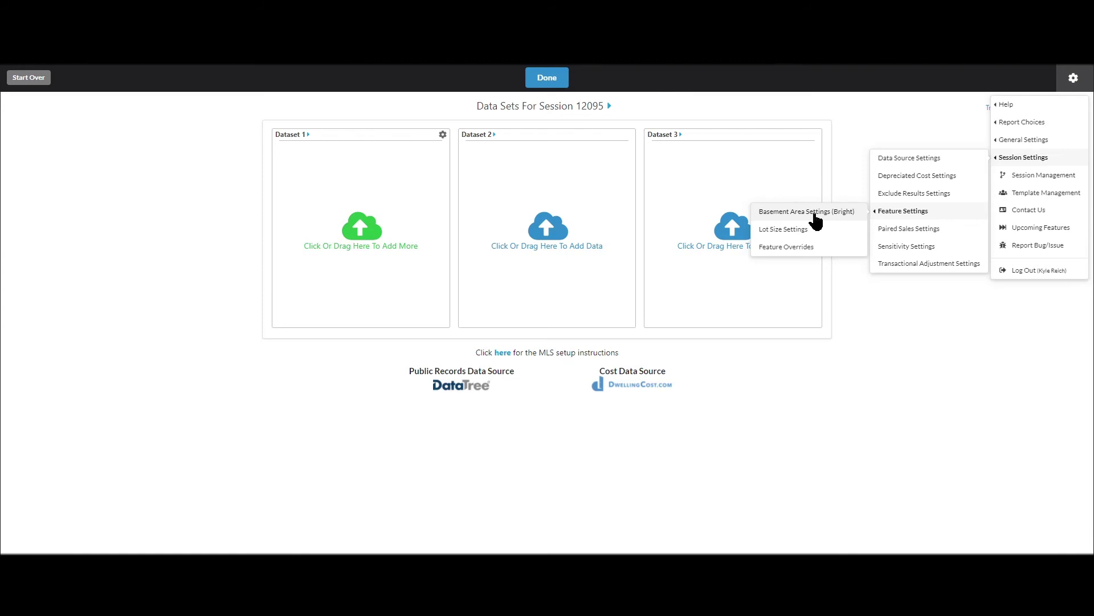
pyautogui.click(815, 217)
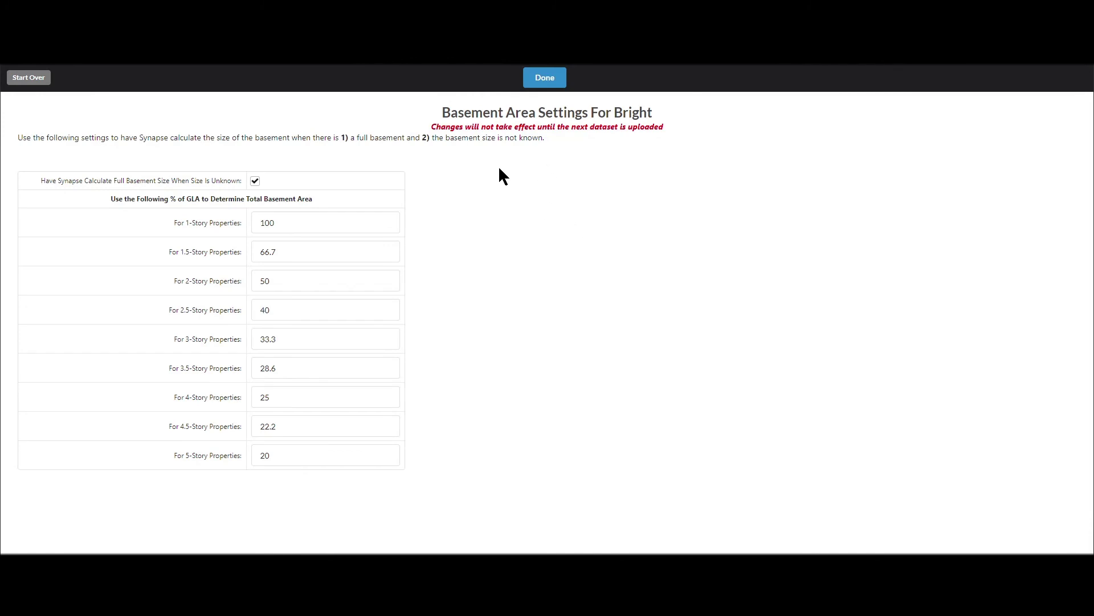
pyautogui.moveTo(292, 137); pyautogui.dragTo(383, 133)
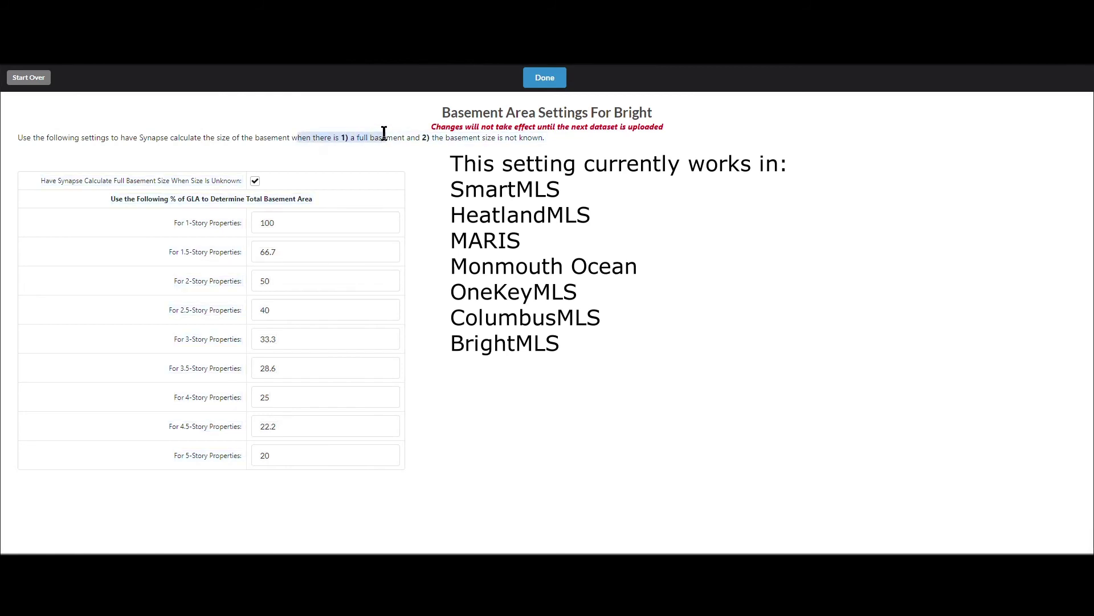
pyautogui.click(383, 133)
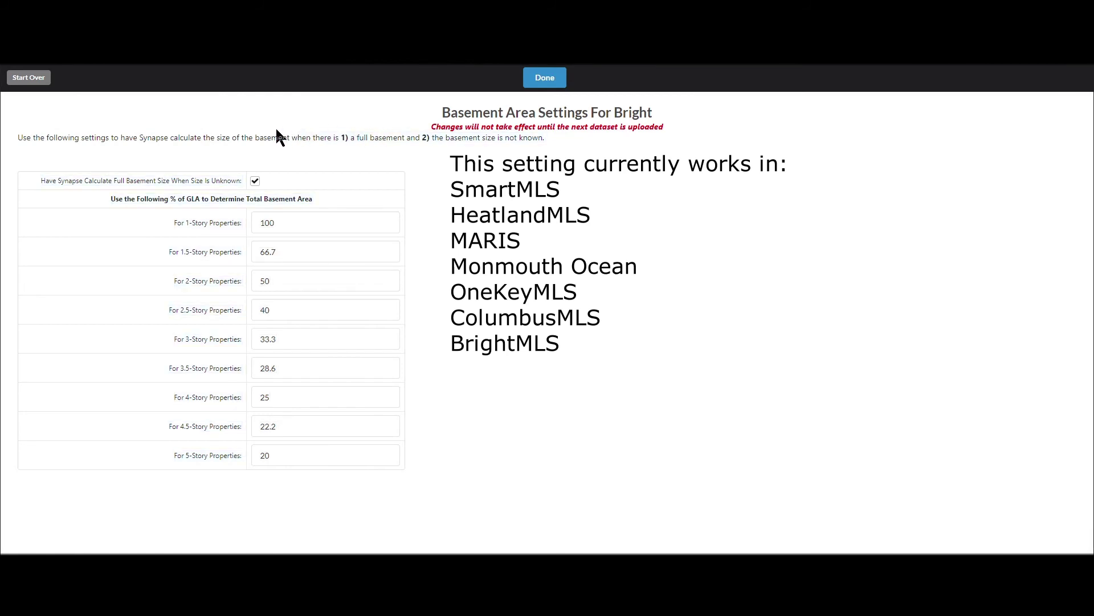
pyautogui.moveTo(306, 137); pyautogui.dragTo(522, 137)
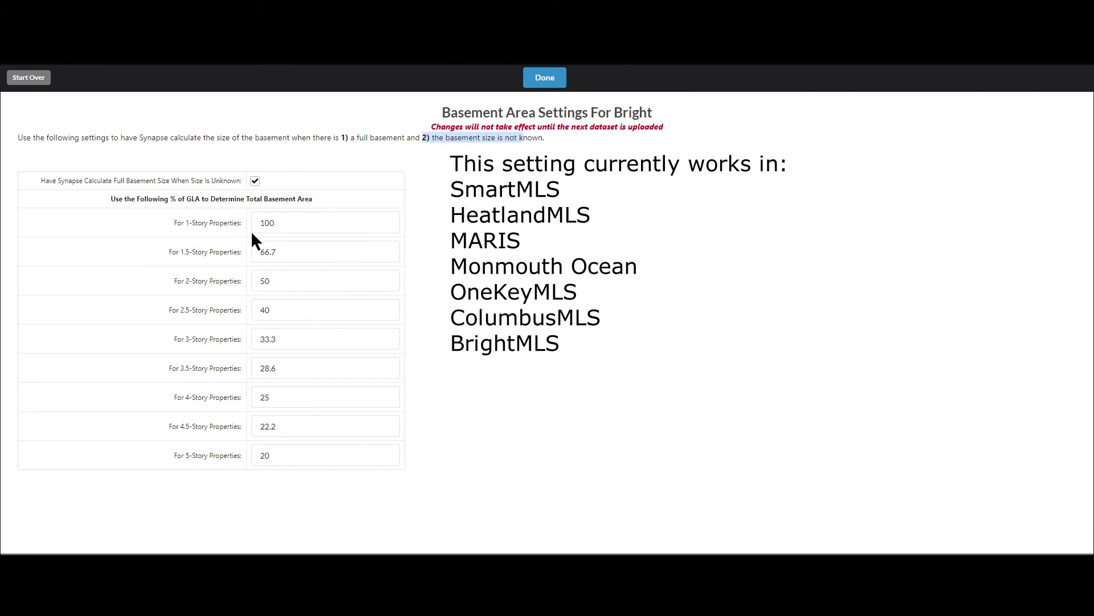
pyautogui.click(290, 223)
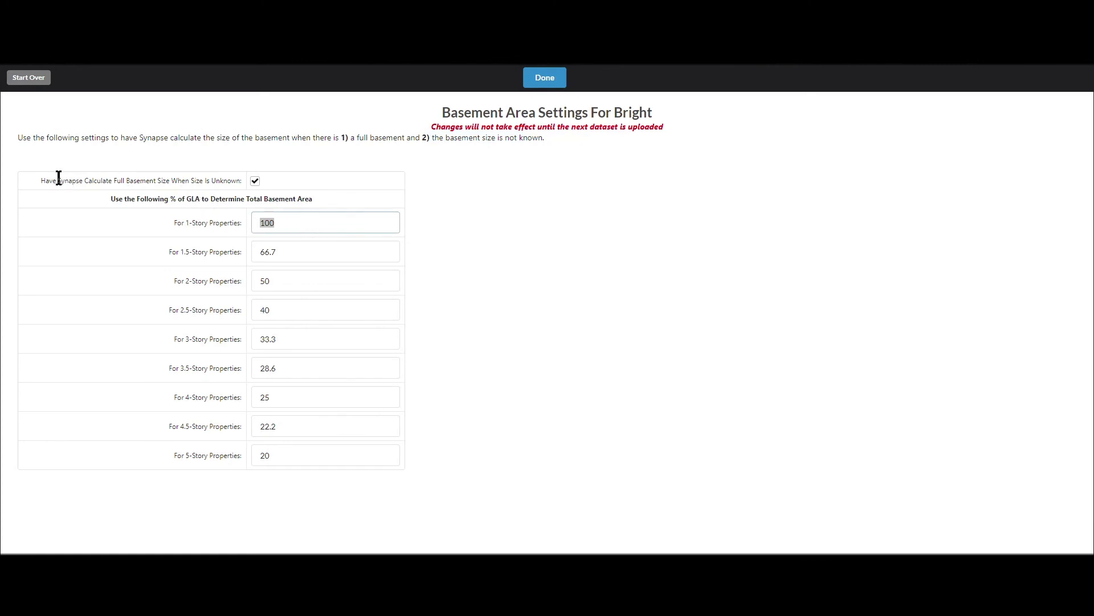
# Step: Turn the Bright calculation of full basement size for unknown sizes off and back on
pyautogui.moveTo(46, 180); pyautogui.dragTo(255, 188)
pyautogui.click(254, 182)
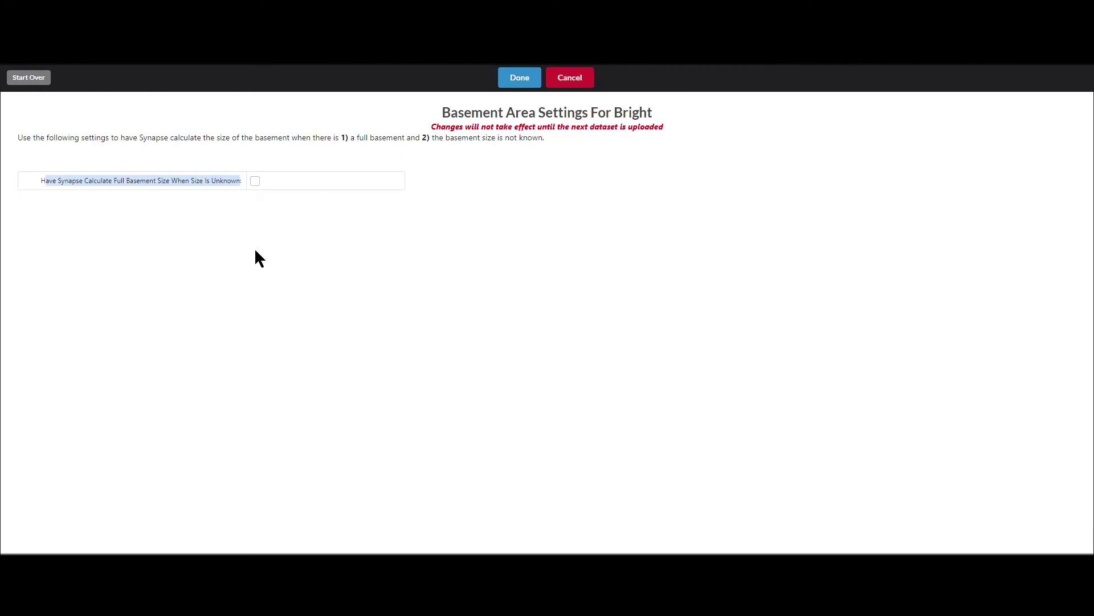
pyautogui.click(255, 183)
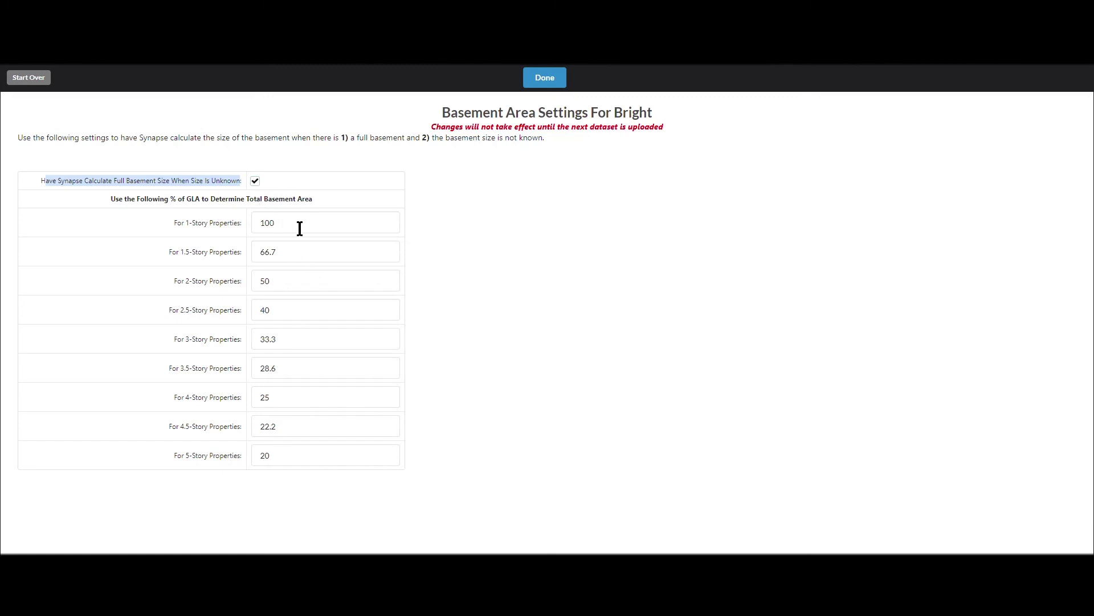
pyautogui.click(194, 225)
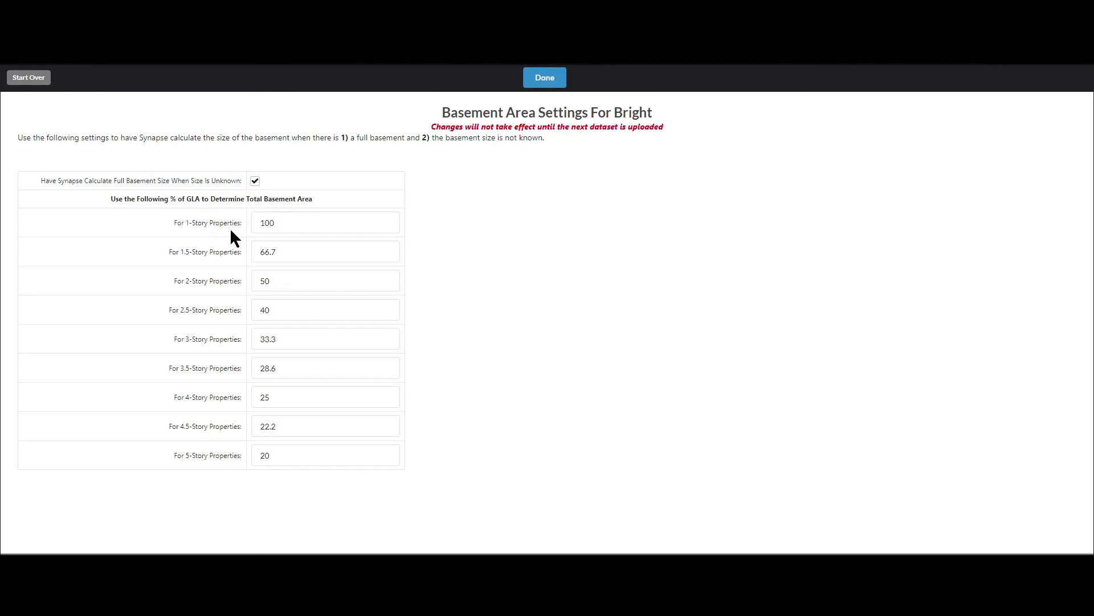
# Step: Examine the GLA percentages used to determine the total basement area for 1-story and 2-story properties
pyautogui.moveTo(296, 222); pyautogui.dragTo(260, 222)
pyautogui.moveTo(287, 223); pyautogui.dragTo(236, 220)
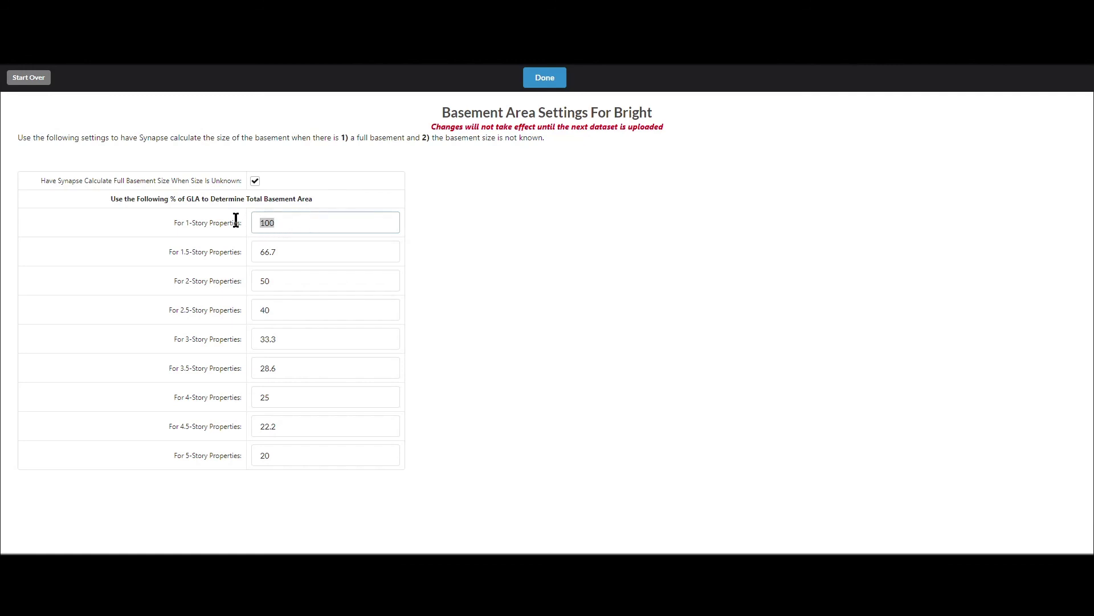
pyautogui.click(286, 222)
pyautogui.click(187, 228)
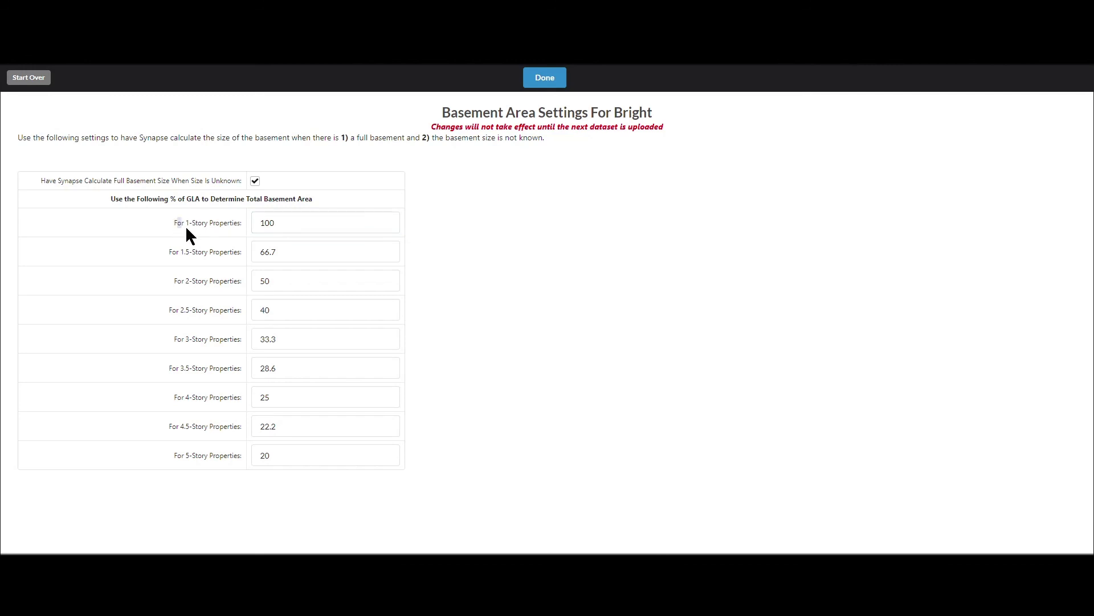
pyautogui.click(297, 223)
pyautogui.doubleClick(305, 222)
pyautogui.click(190, 285)
pyautogui.moveTo(190, 285); pyautogui.dragTo(290, 283)
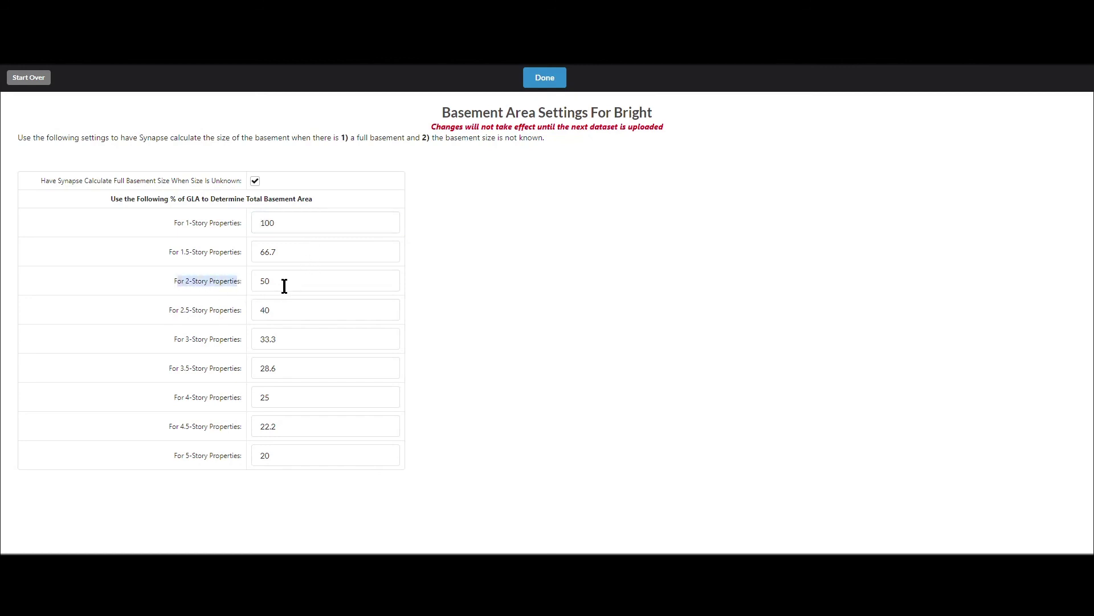
pyautogui.doubleClick(264, 281)
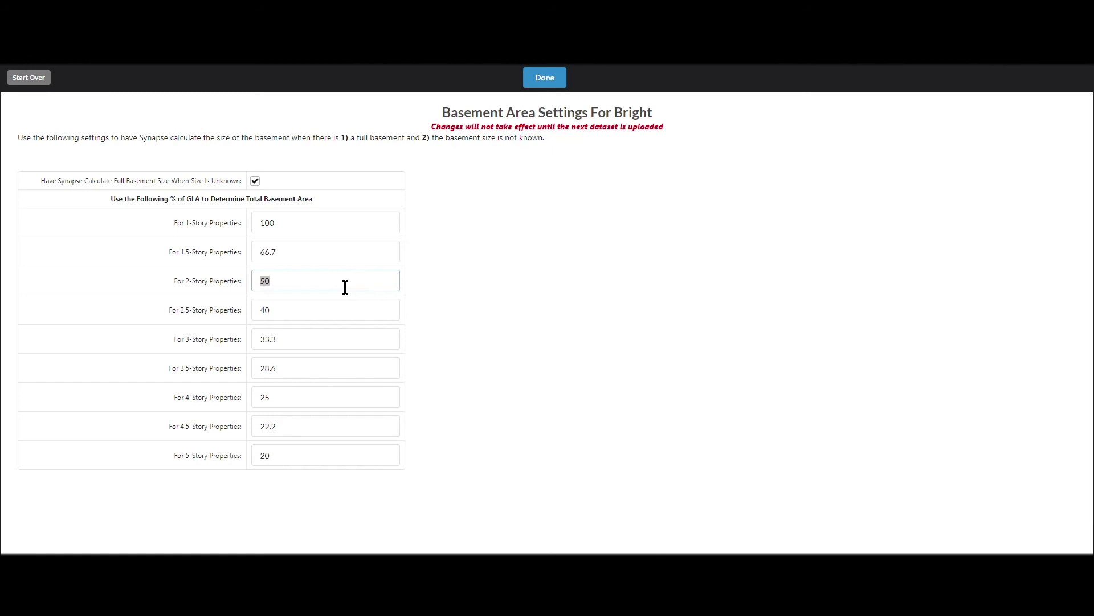
pyautogui.click(345, 287)
# Step: Set the GLA percentages for 5-story and 4.5-story properties to 0 and apply the change without saving it to the template
pyautogui.doubleClick(280, 456)
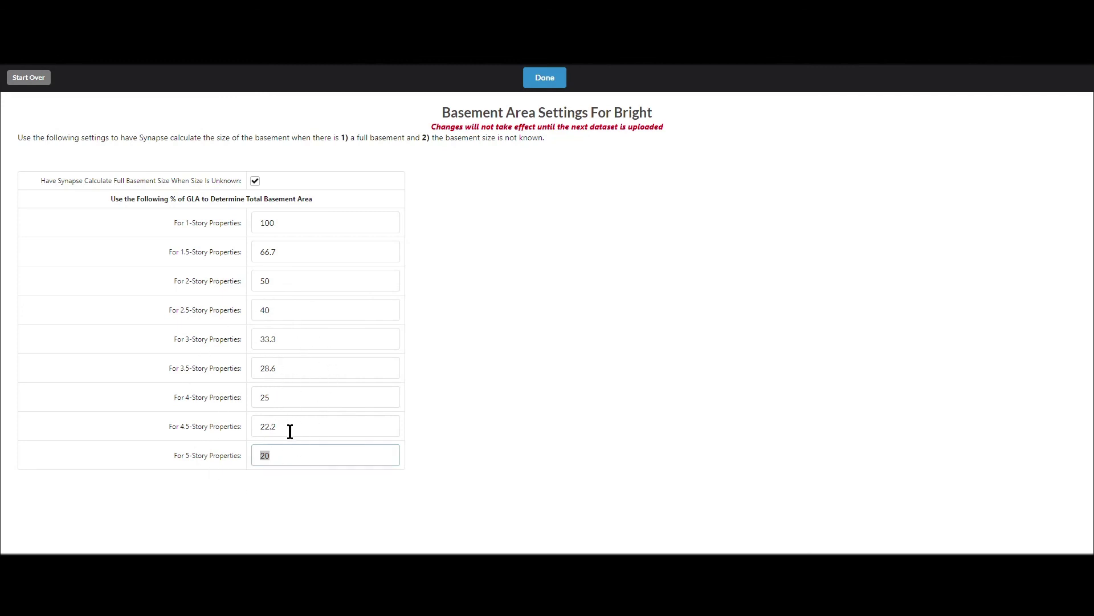
pyautogui.click(287, 459)
pyautogui.moveTo(283, 454); pyautogui.dragTo(244, 454)
pyautogui.write('0')
pyautogui.moveTo(289, 428); pyautogui.dragTo(177, 434)
pyautogui.write('0')
pyautogui.press('Tab')
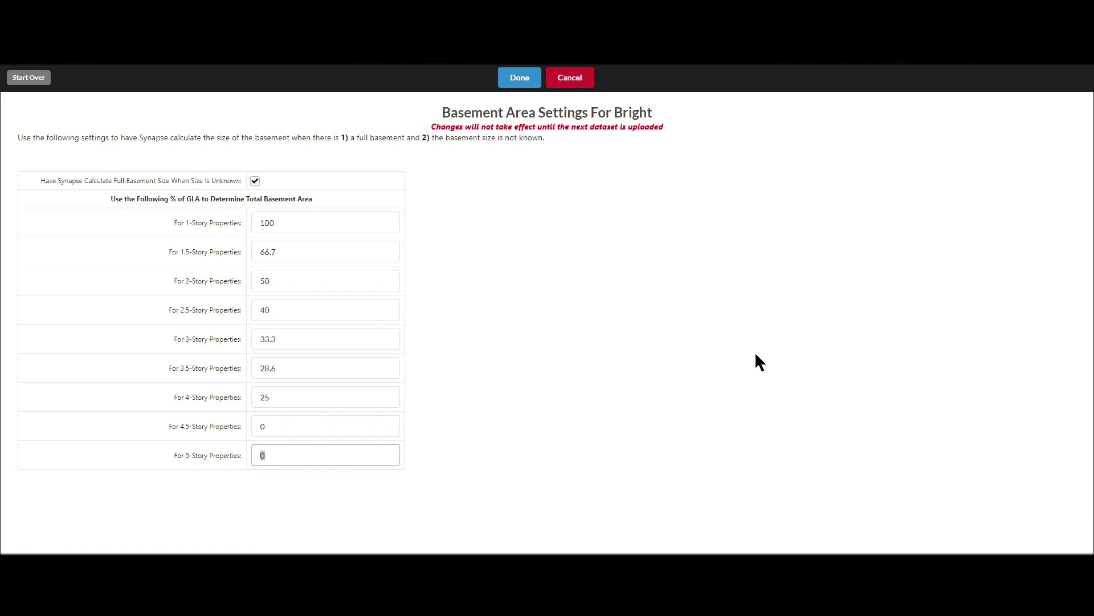
pyautogui.click(519, 77)
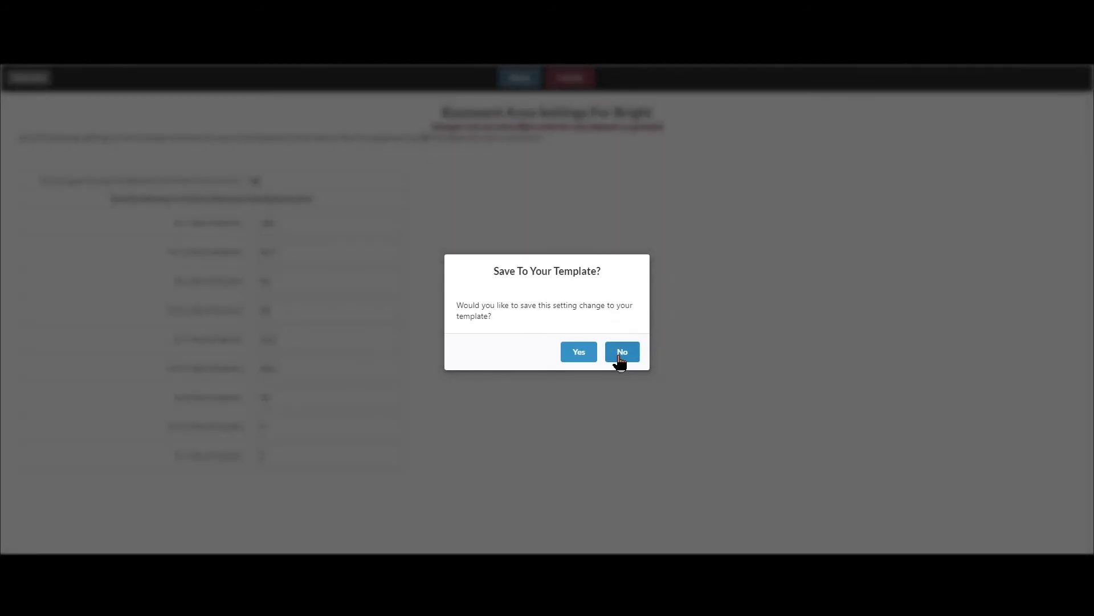
pyautogui.click(621, 353)
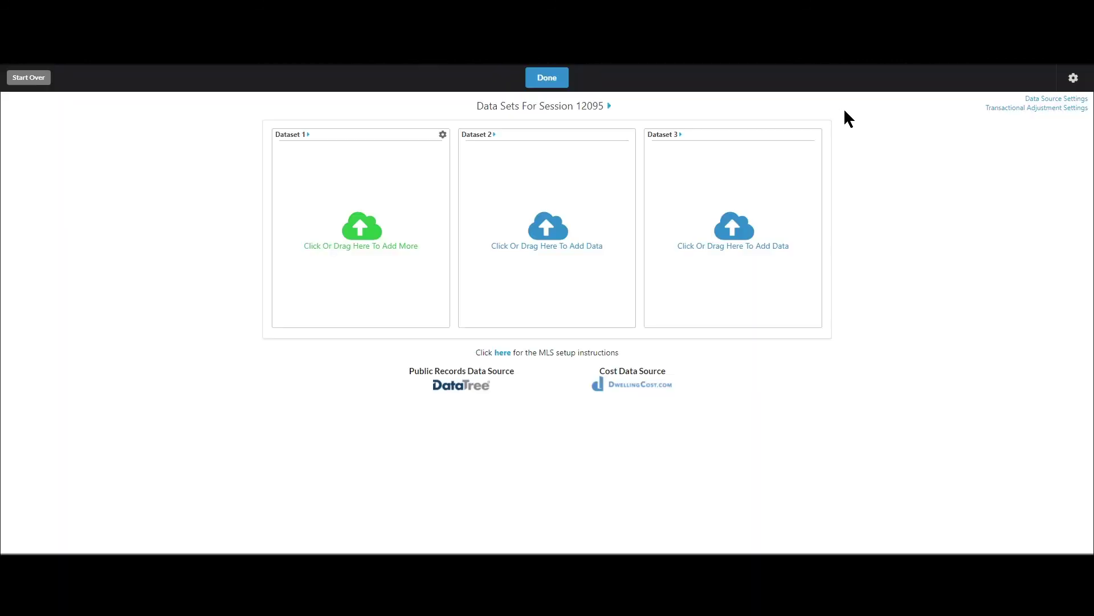
# Step: Open the Instructions / FAQ page and look through its list of help topics
pyautogui.click(1074, 78)
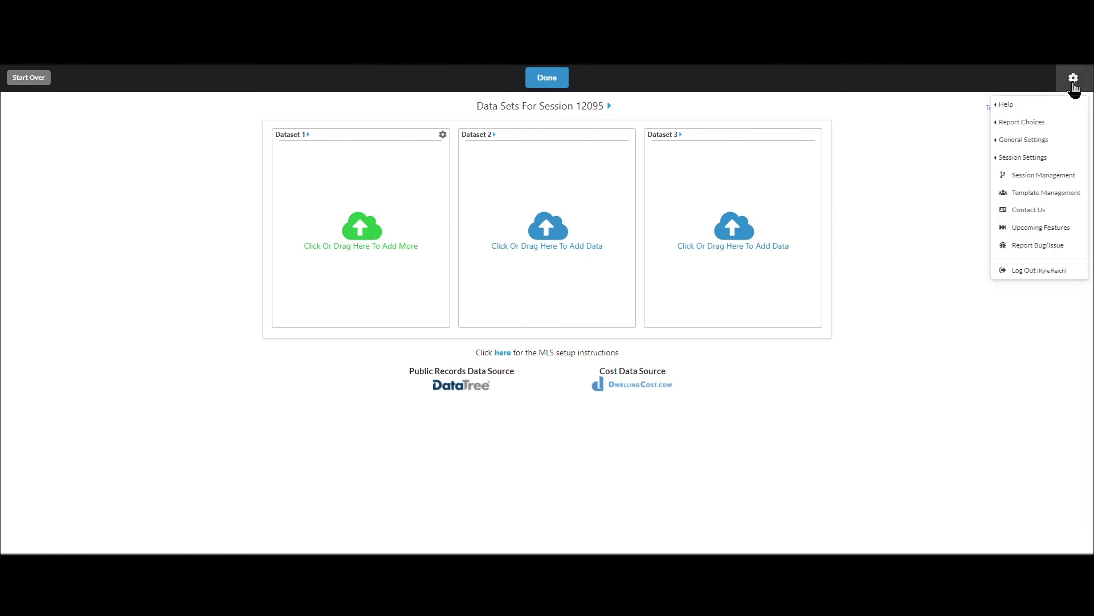
pyautogui.moveTo(1016, 110)
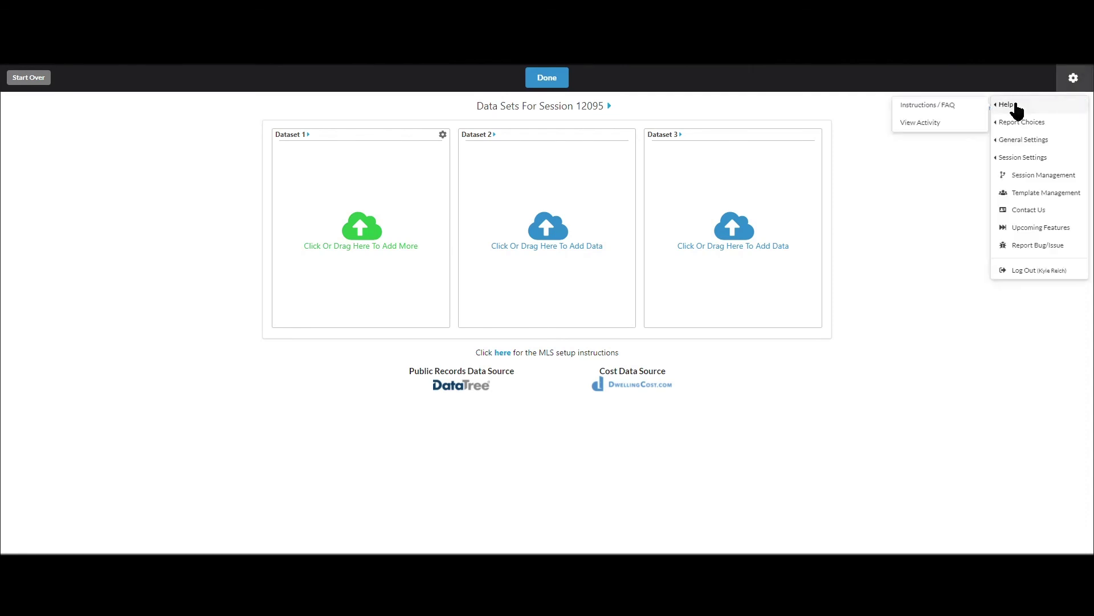
pyautogui.click(930, 107)
pyautogui.scroll(-5, 265, 288)
pyautogui.scroll(1, 265, 288)
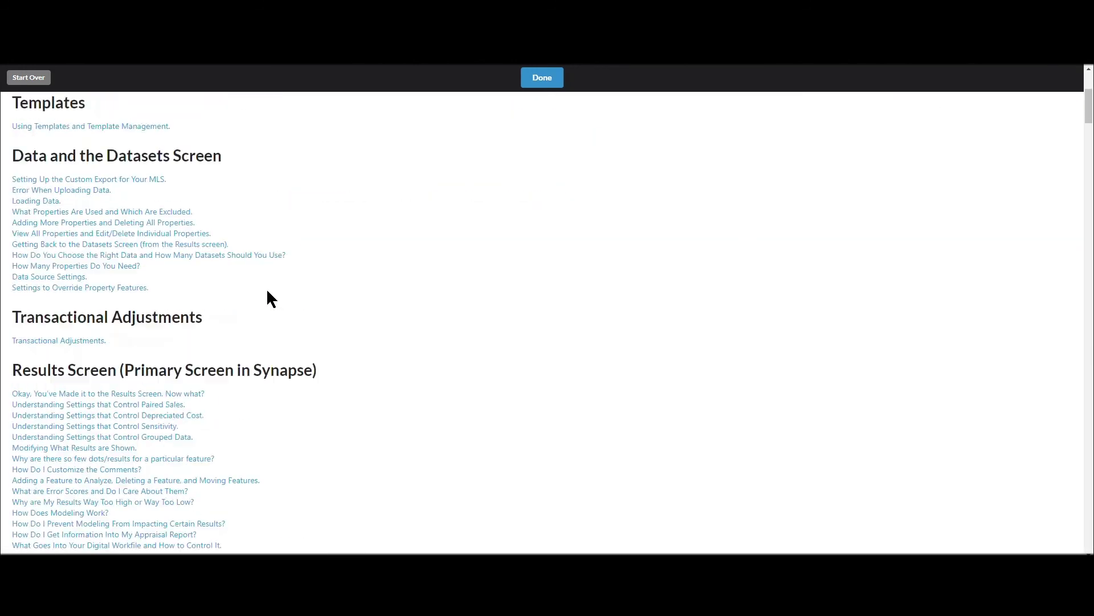
pyautogui.scroll(1, 266, 288)
pyautogui.scroll(3, 720, 312)
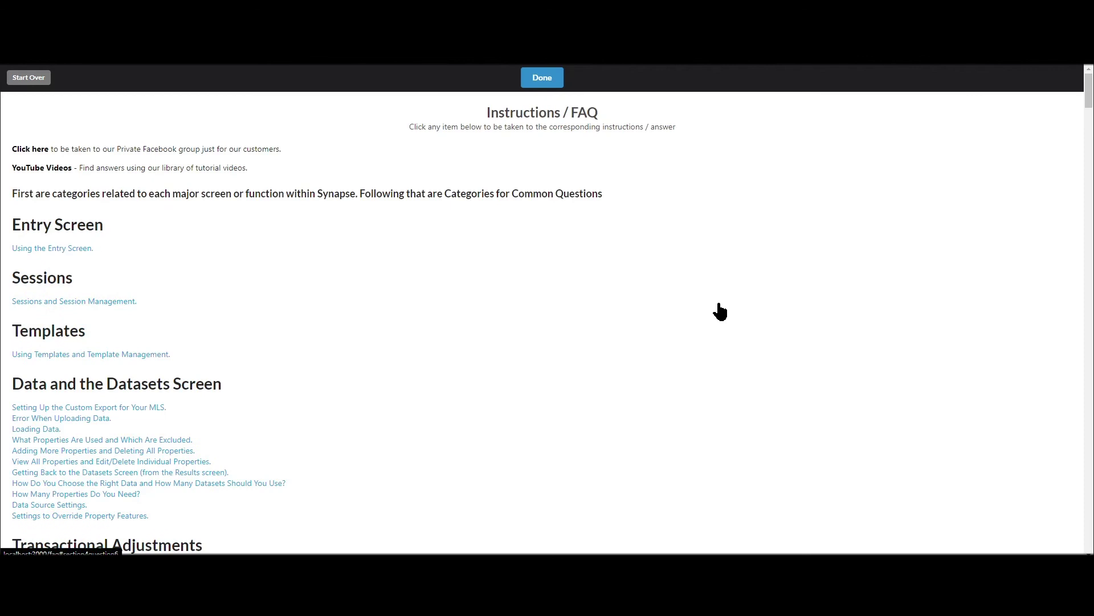